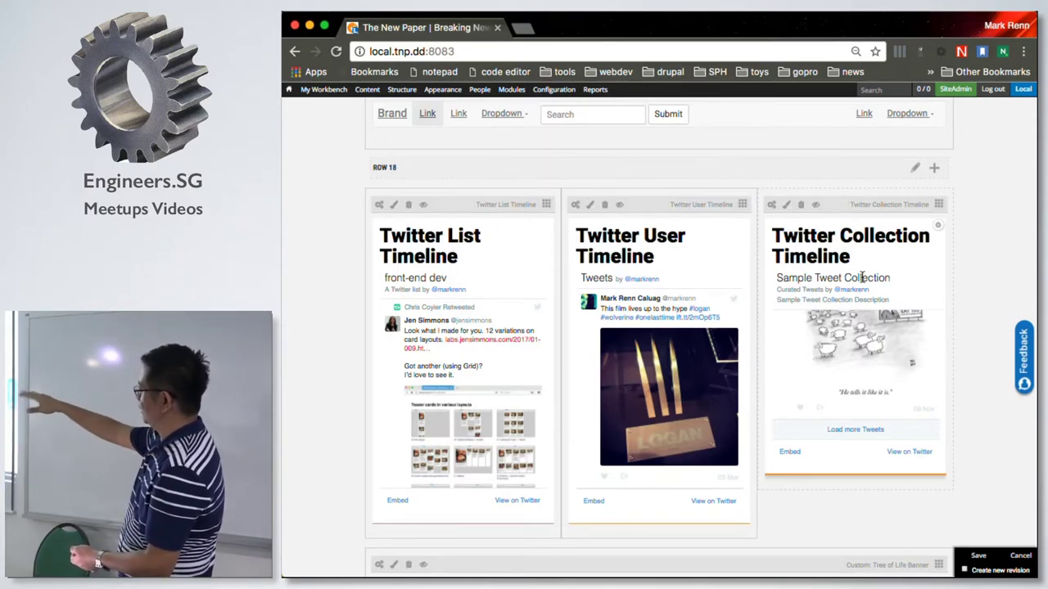
Try Story Card types E, C and B in the Twitter Collection Timeline pane's Classy Panel Styles settings, and close them without saving
left_click(786, 204)
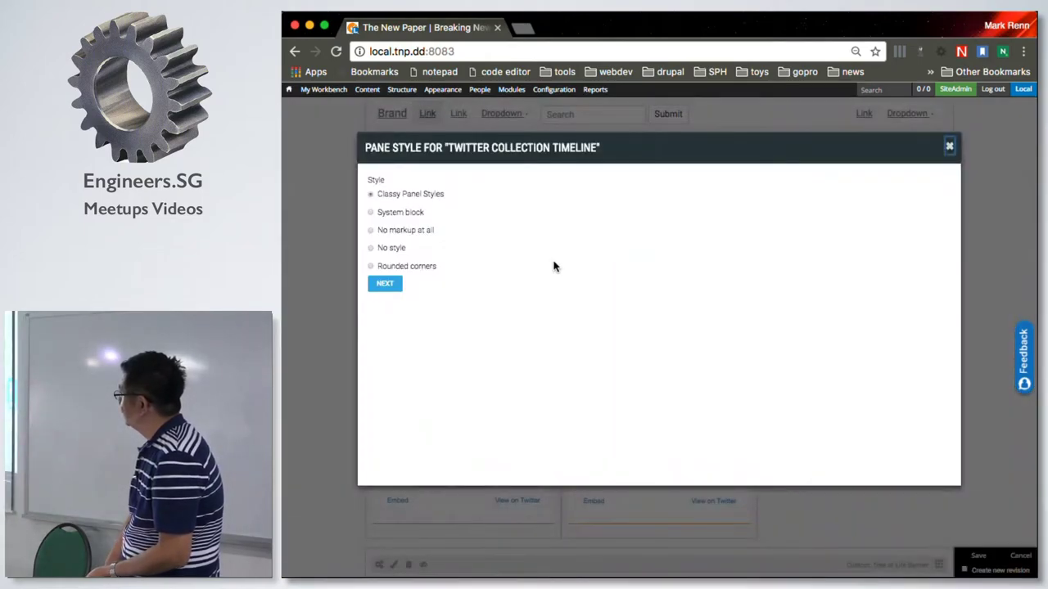
left_click(399, 285)
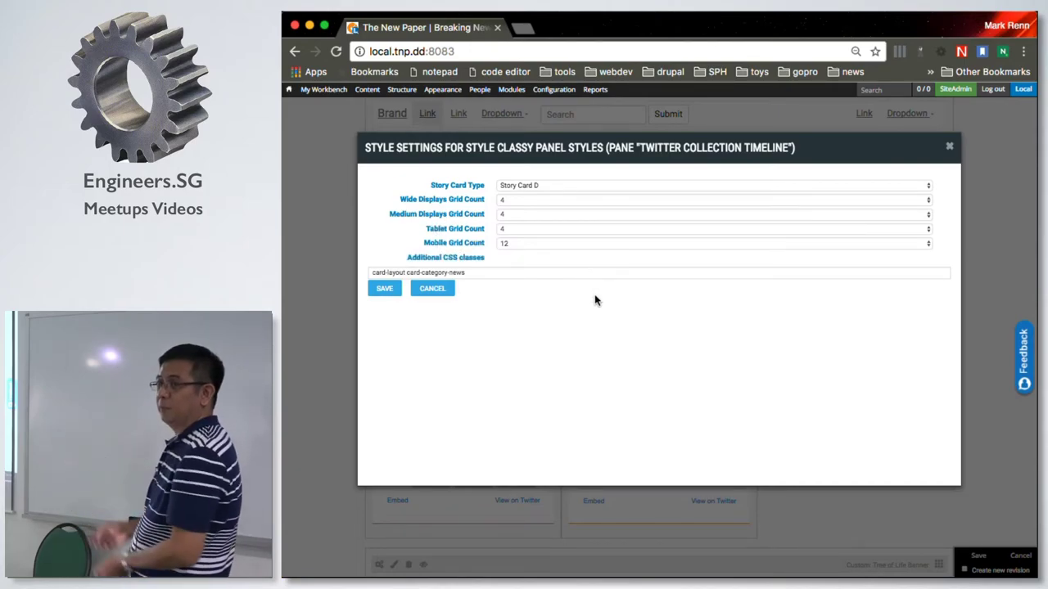
left_click(736, 188)
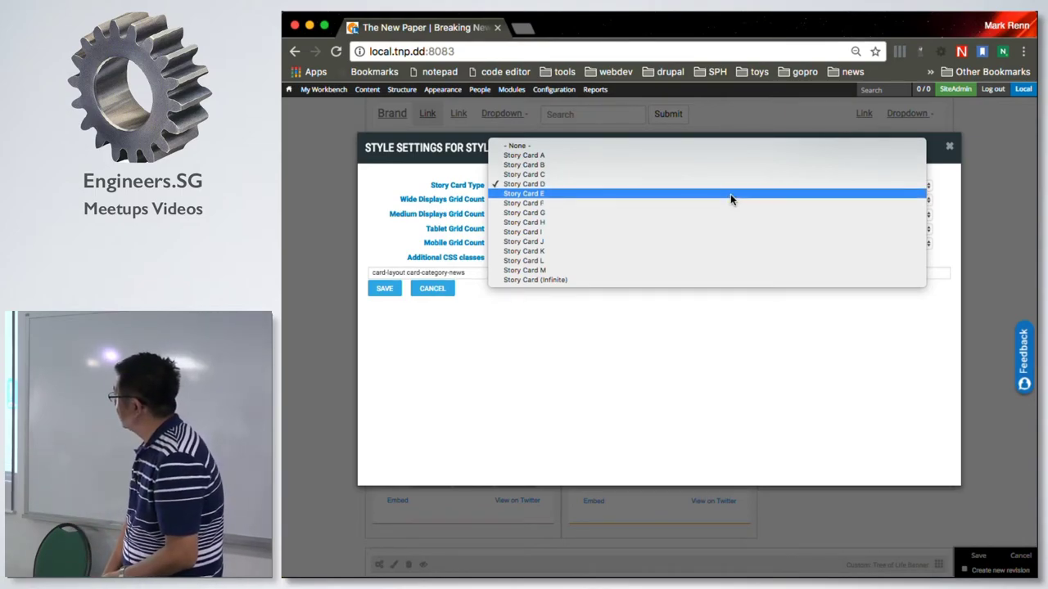
left_click(730, 194)
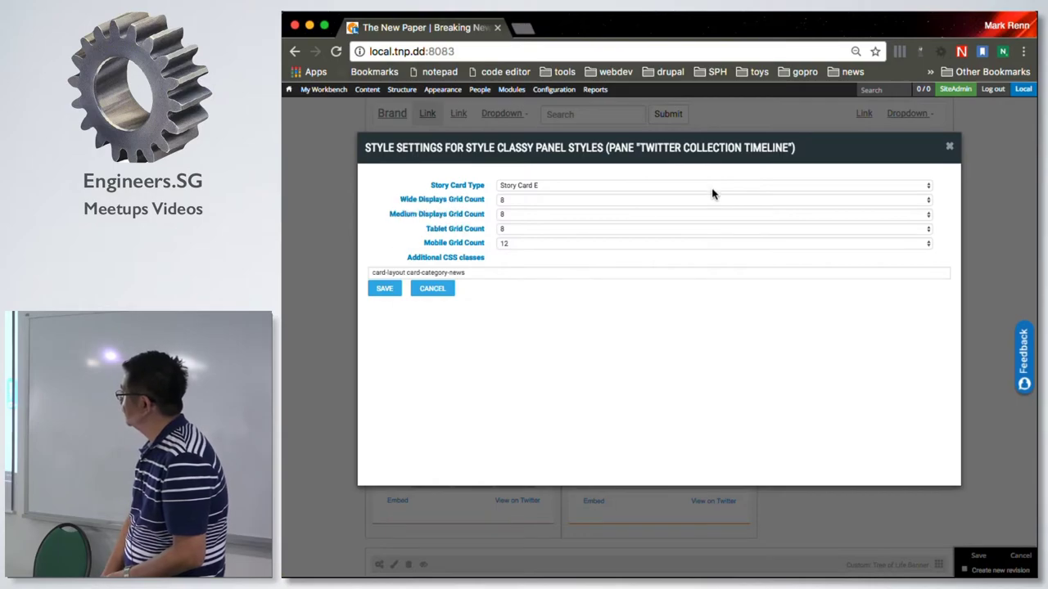
left_click(711, 193)
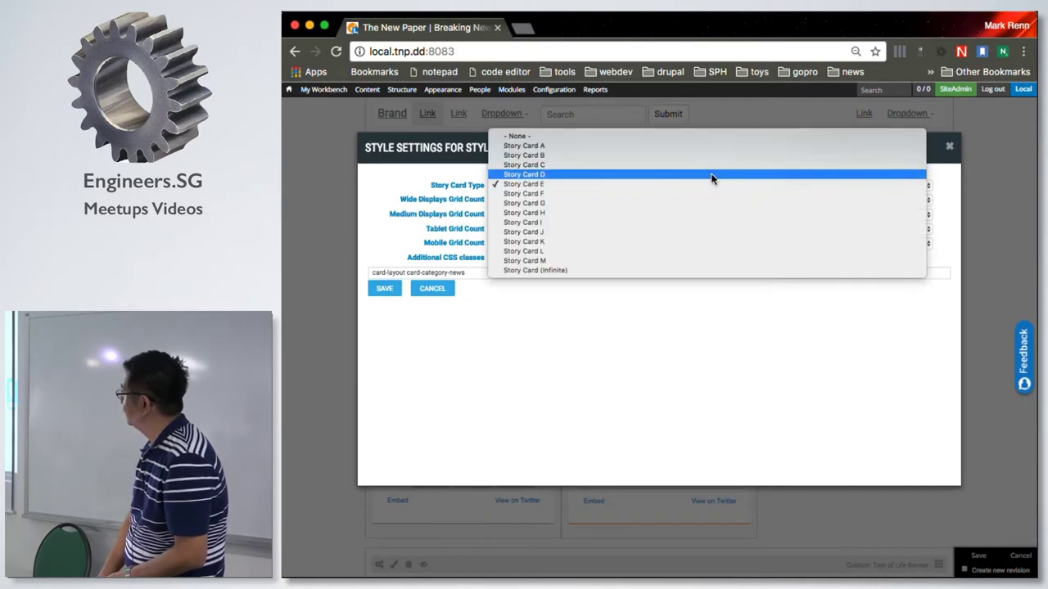
left_click(710, 166)
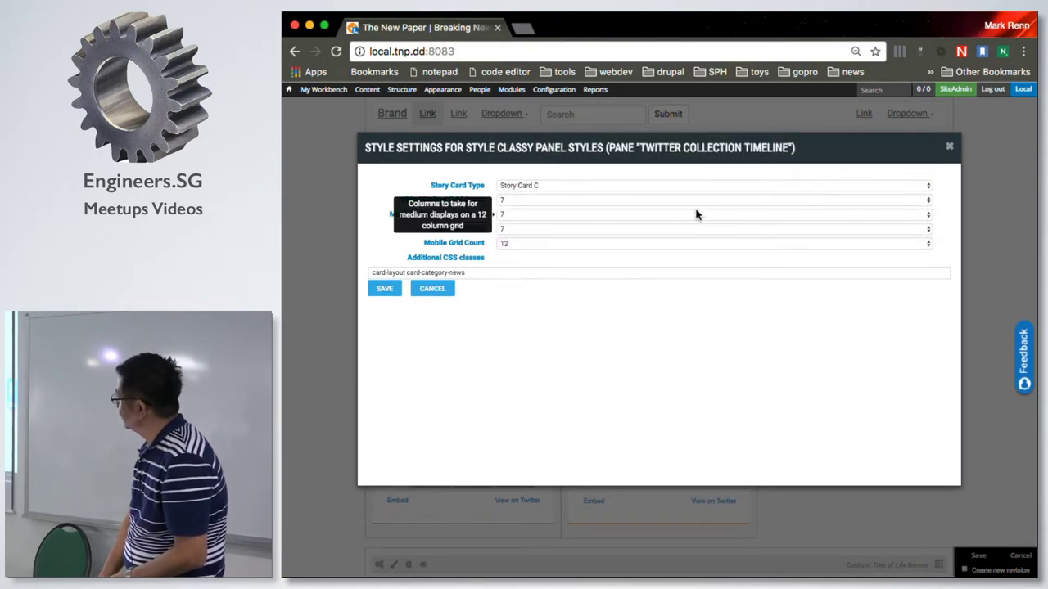
left_click(697, 185)
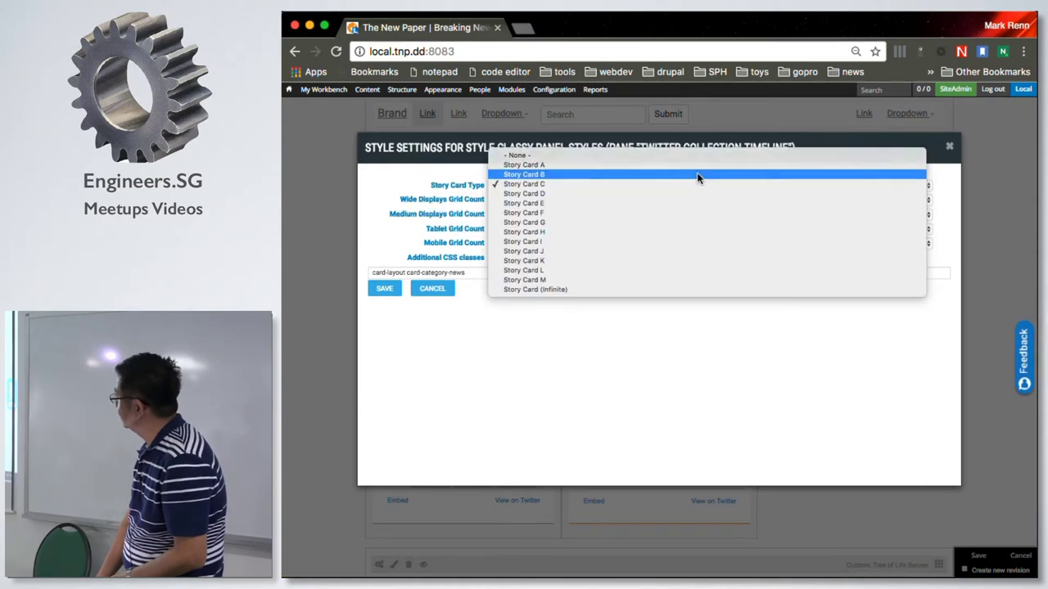
left_click(697, 175)
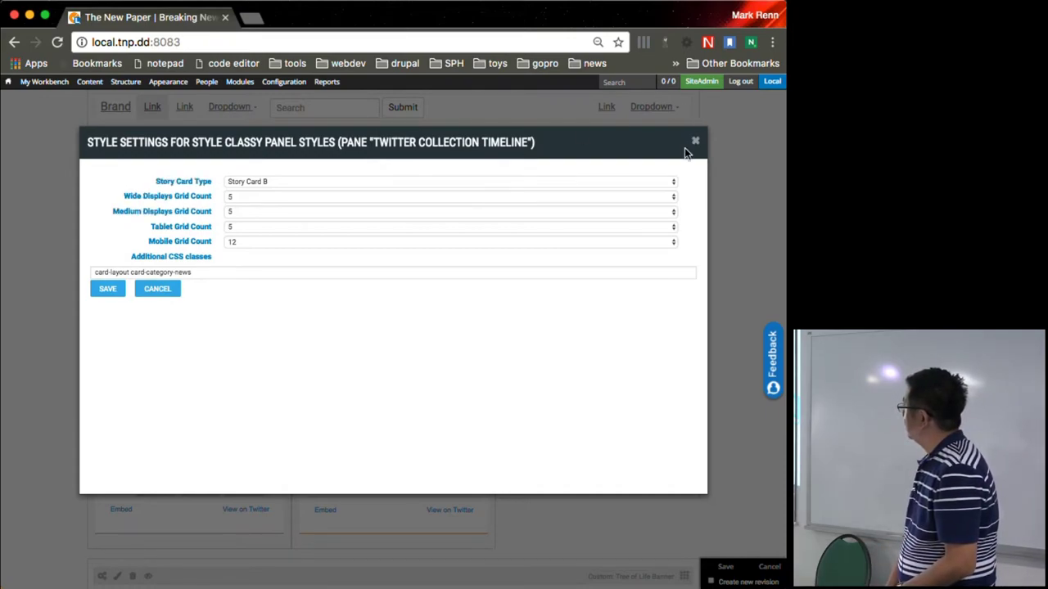
left_click(559, 271)
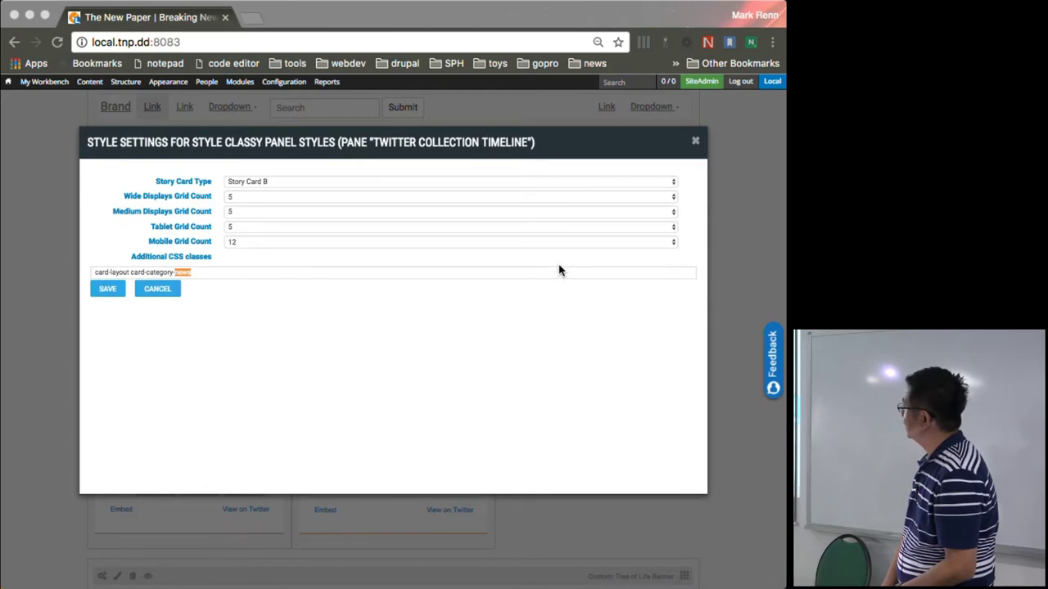
left_click(691, 144)
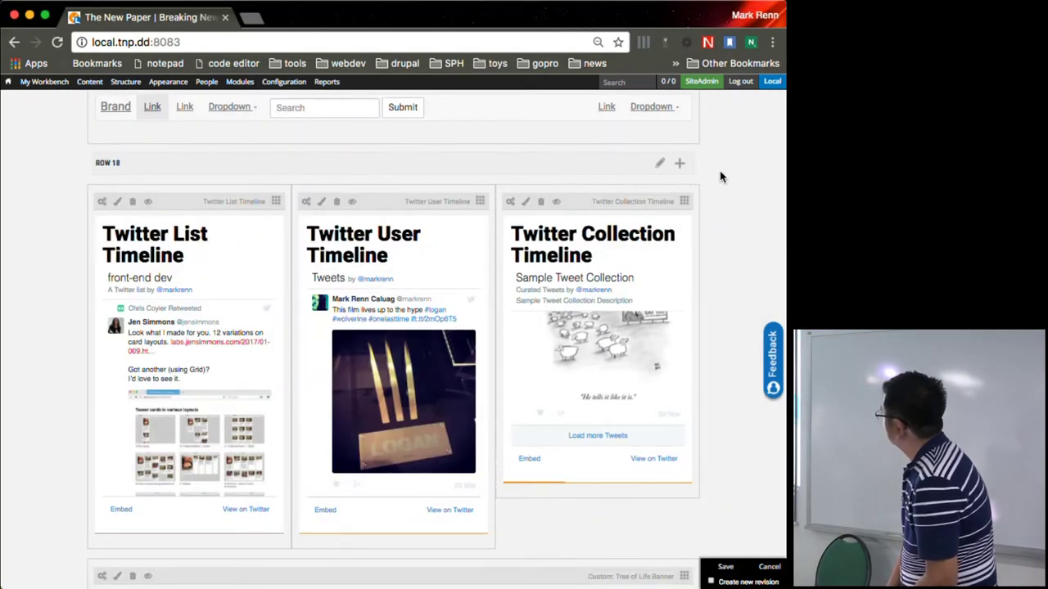
Open the Lamborghini lead story from the homepage's Row 2 in a new tab and switch to it
scroll(721, 175, "up", 5)
scroll(720, 175, "up", 12)
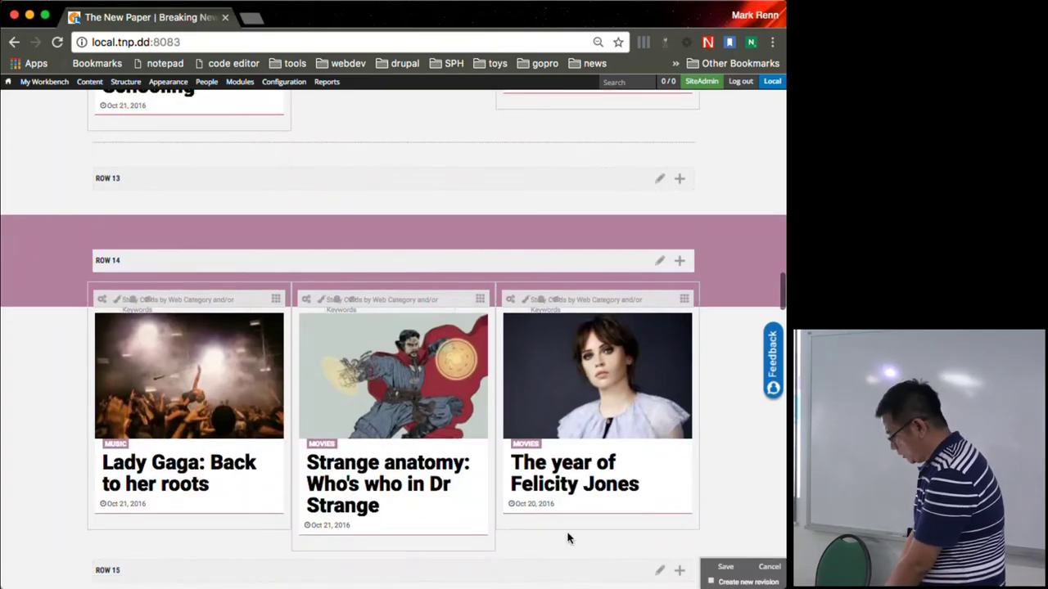
scroll(577, 486, "up", 15)
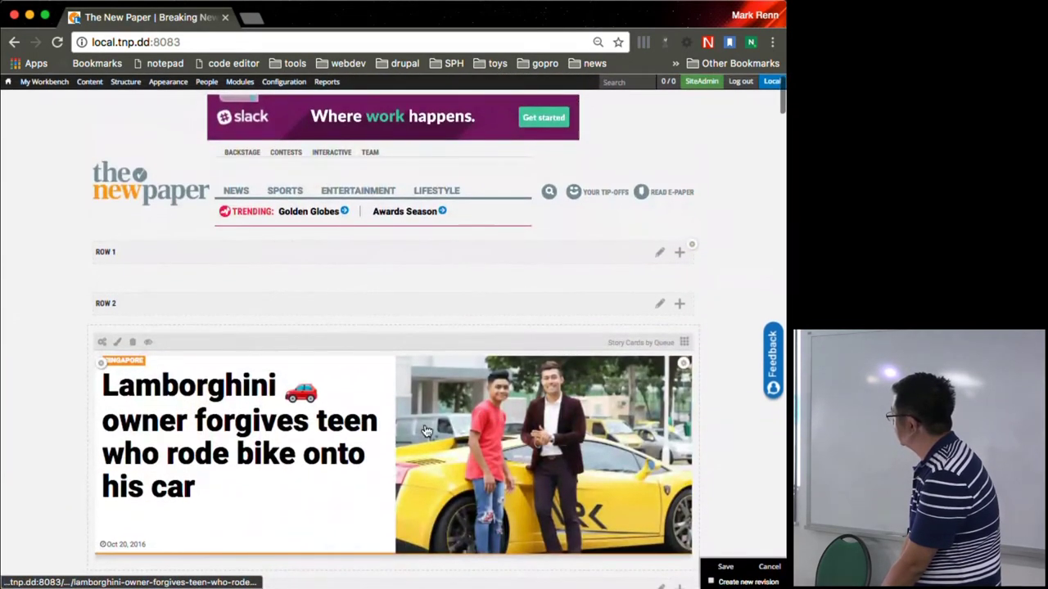
left_click(425, 432, "super")
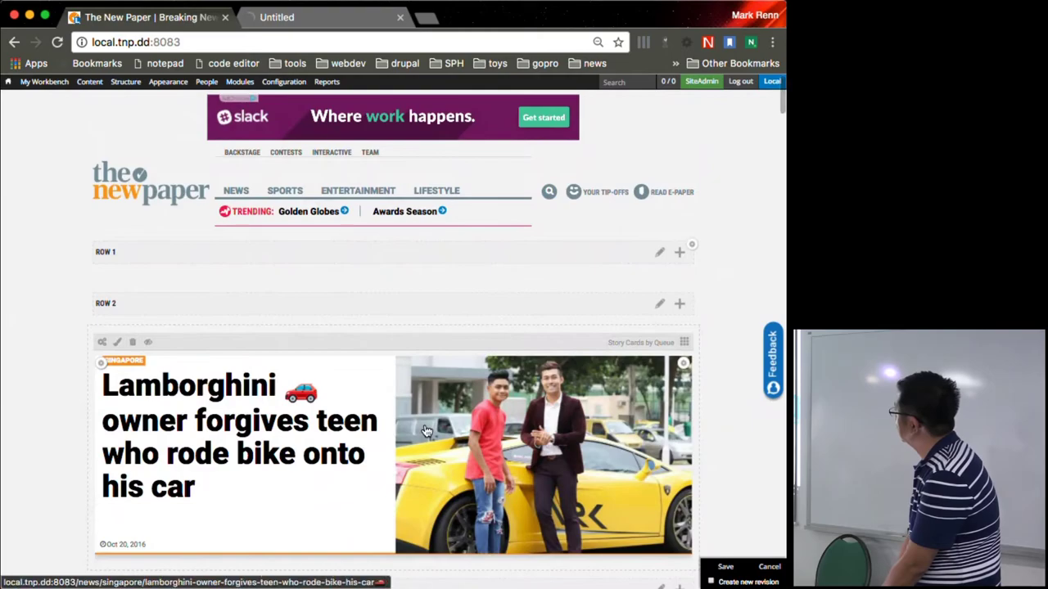
left_click(361, 16)
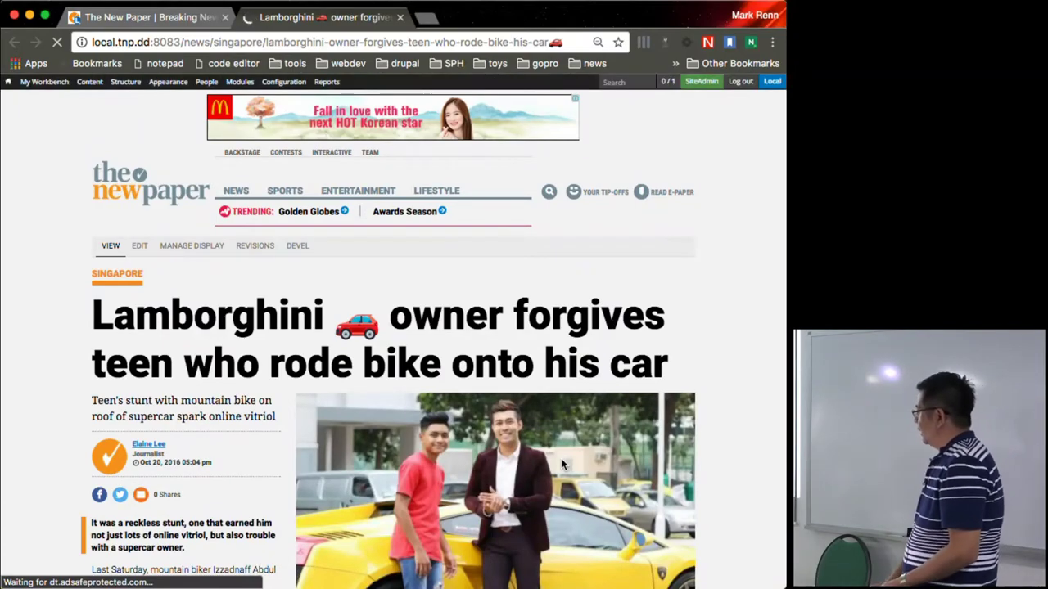
Look through the published Lamborghini article down to its sub story and tags, and open the article for editing
scroll(561, 459, "down", 6)
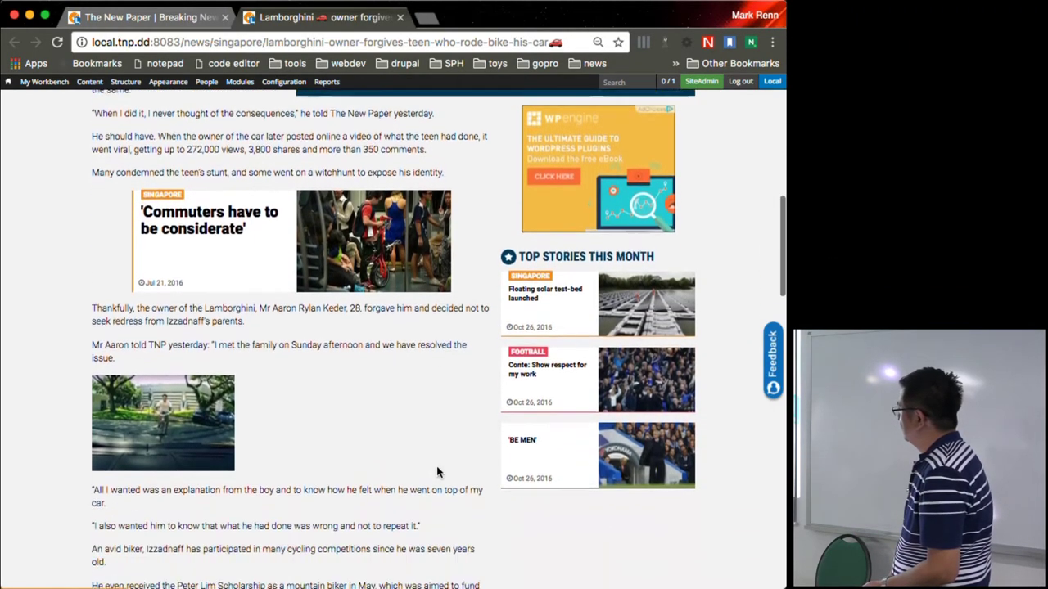
scroll(436, 472, "down", 7)
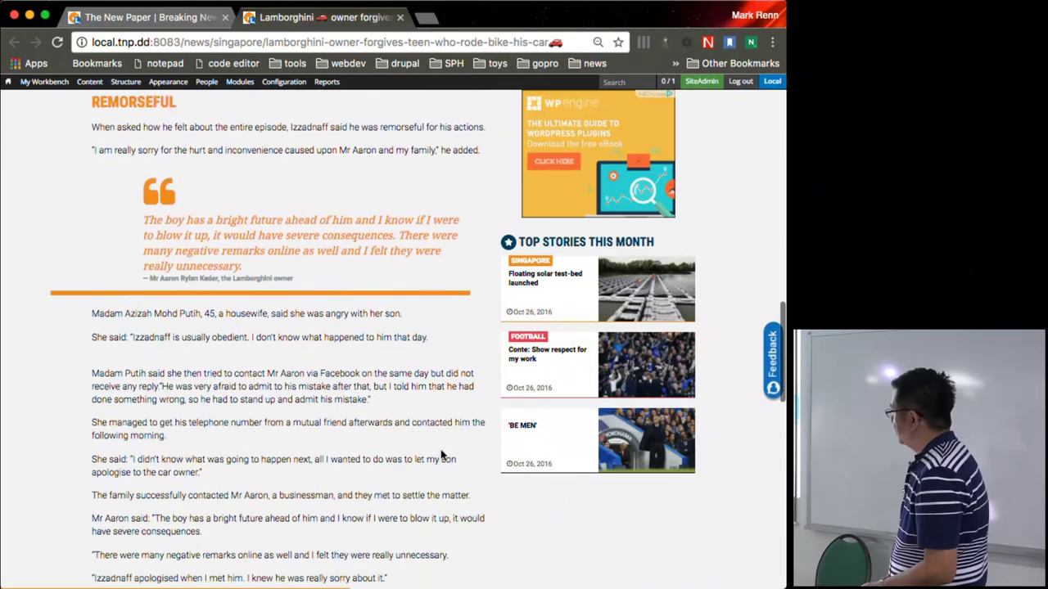
scroll(441, 455, "down", 5)
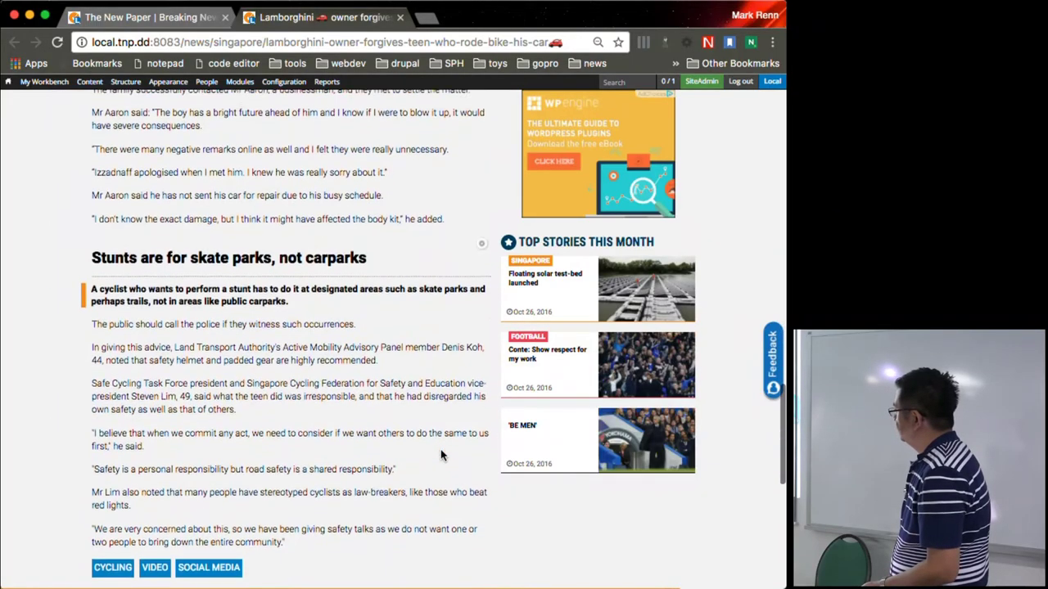
scroll(441, 455, "up", 15)
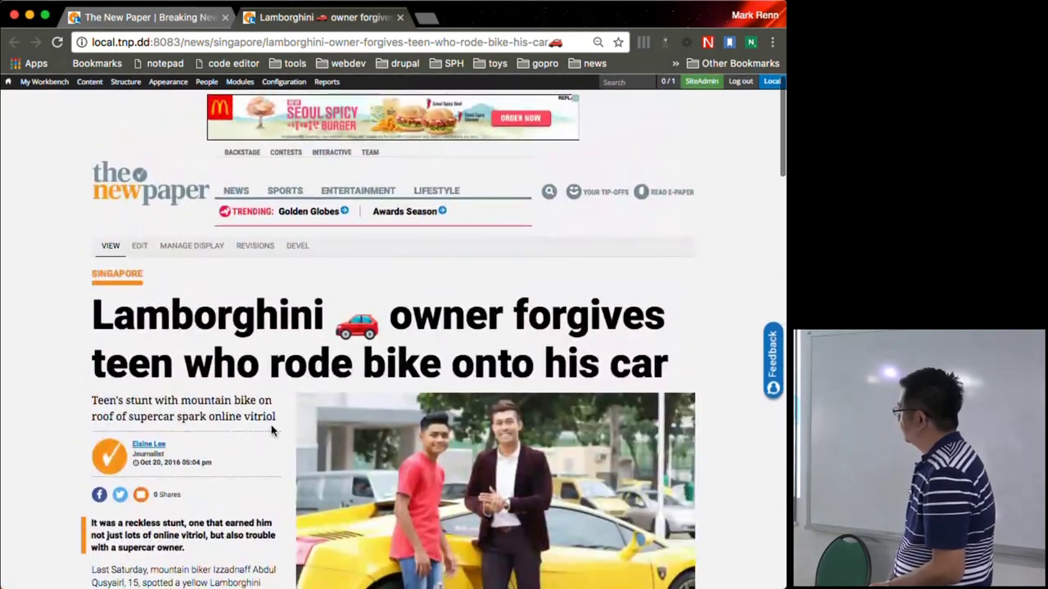
left_click(141, 247)
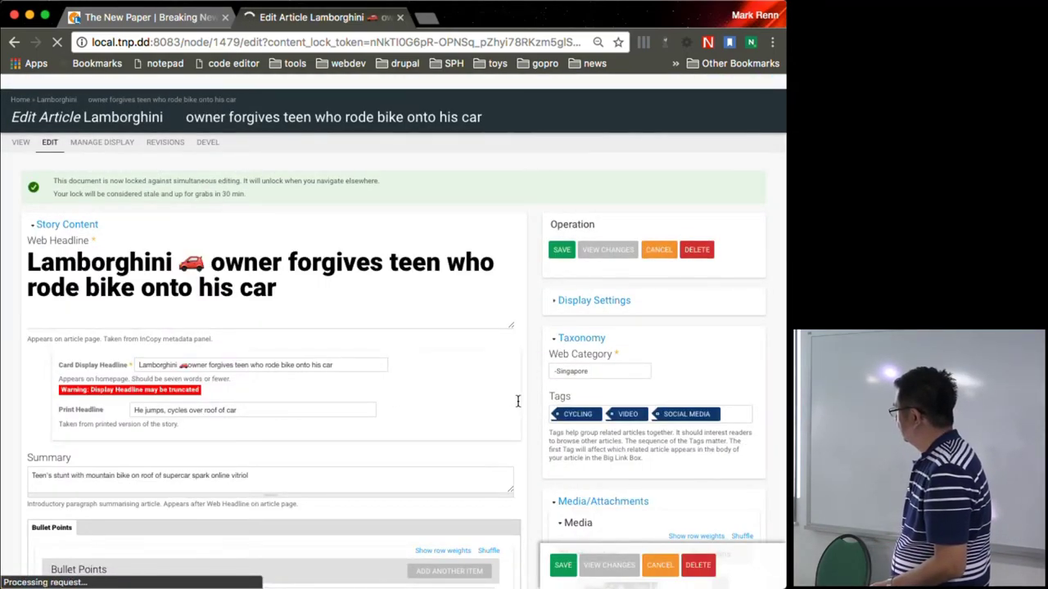
Examine the article edit form's headline, summary, bullet points, byline, body, story type, sub stories and taxonomy fields
scroll(517, 409, "down", 5)
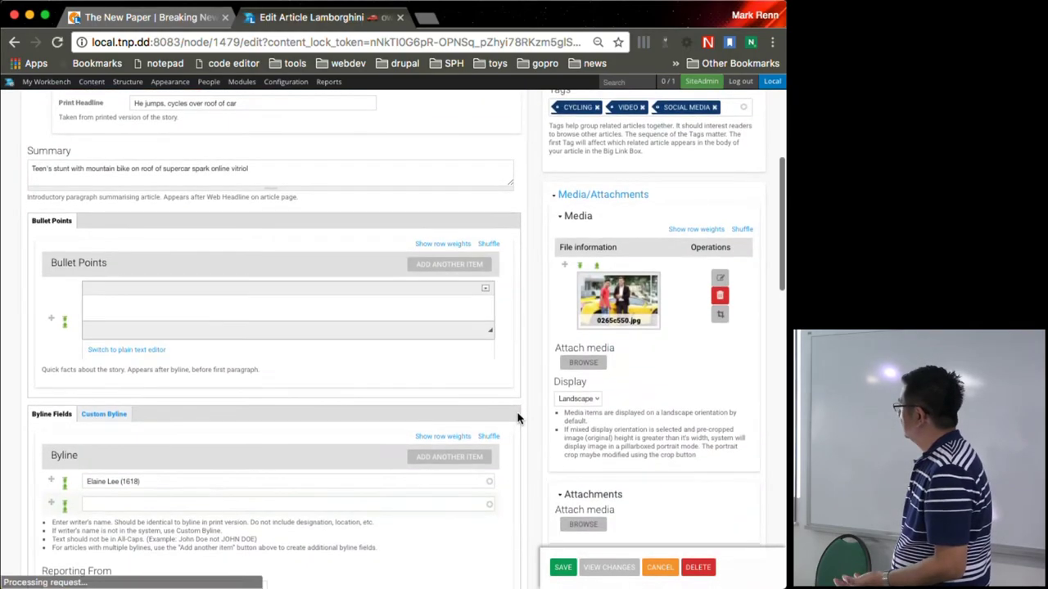
scroll(518, 419, "down", 6)
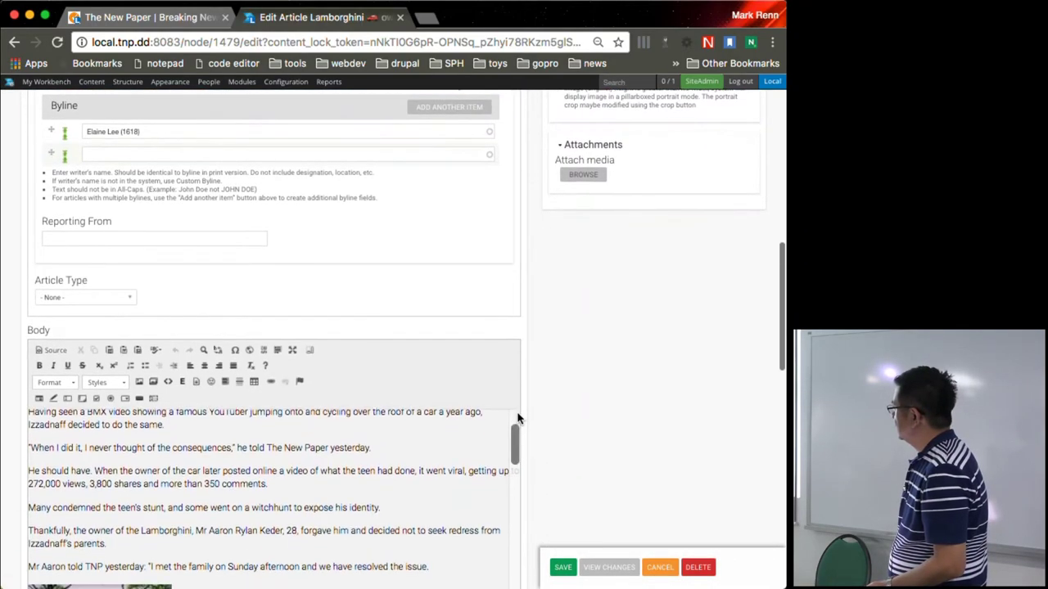
scroll(573, 405, "down", 4)
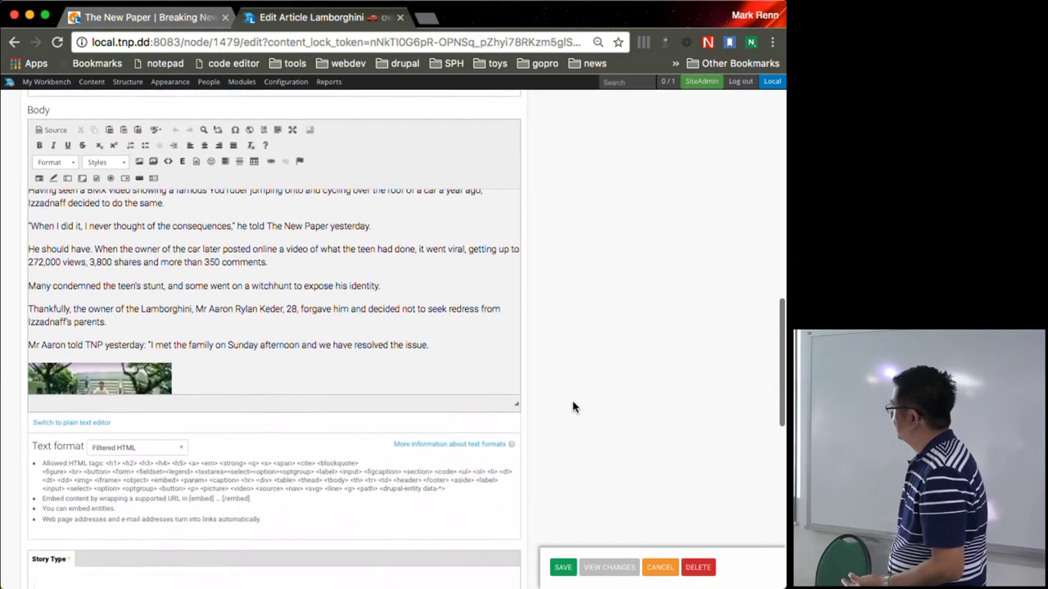
scroll(573, 407, "down", 4)
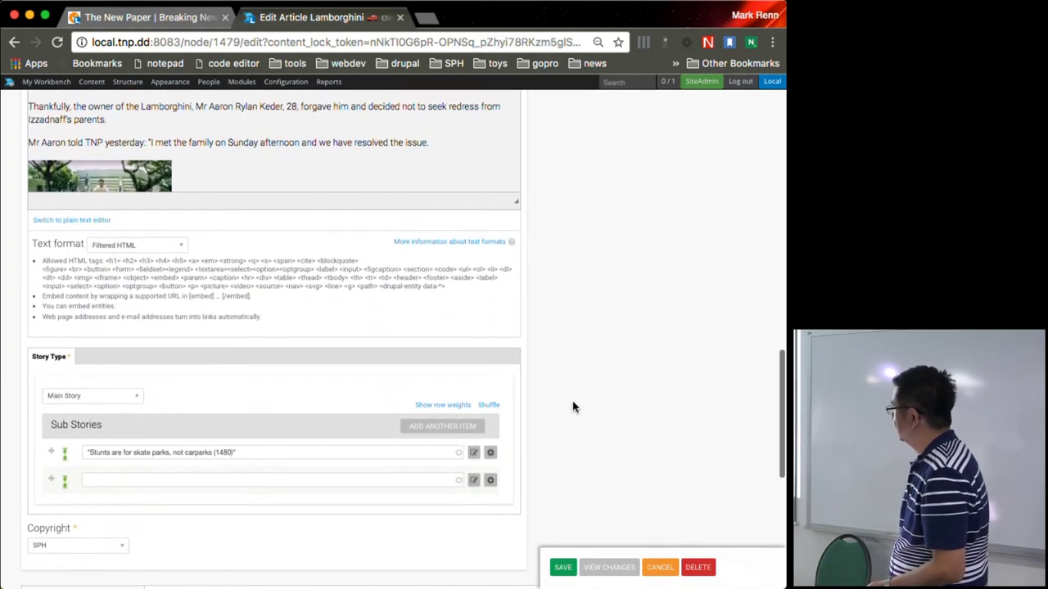
scroll(573, 407, "up", 6)
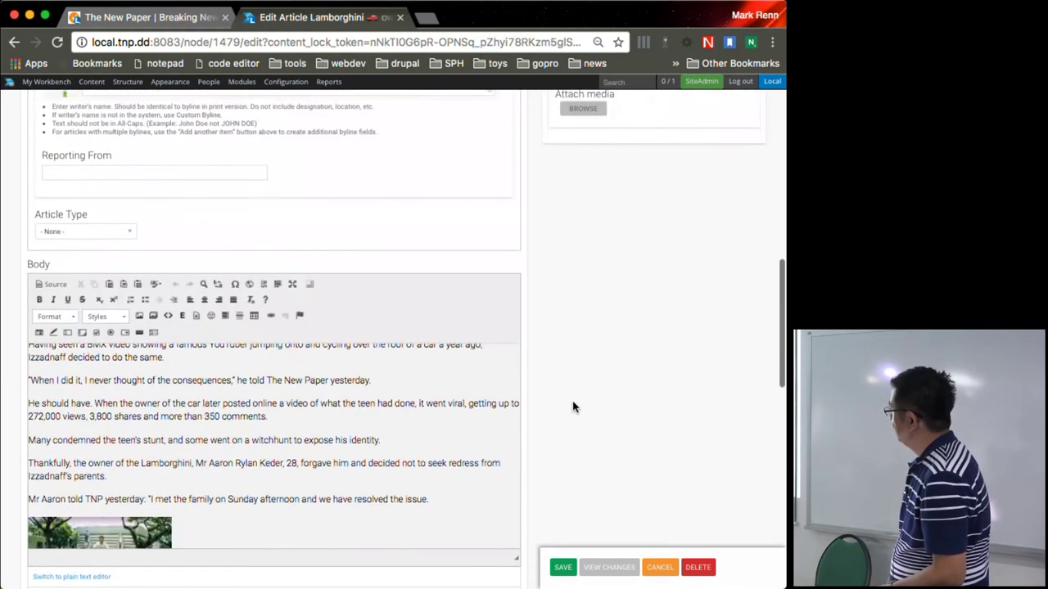
scroll(447, 401, "up", 4)
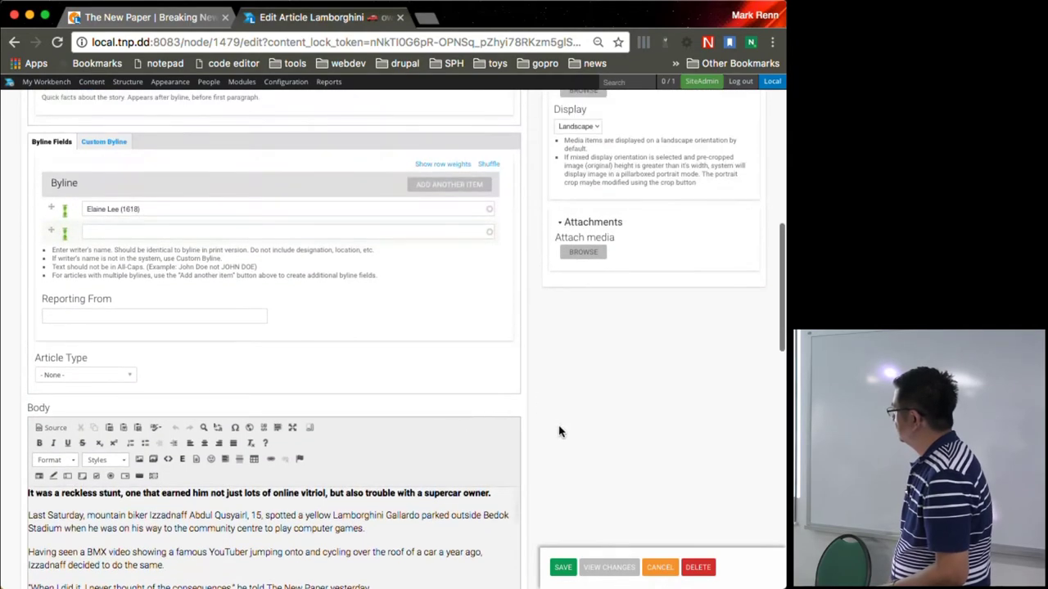
scroll(560, 432, "down", 3)
left_click(474, 382)
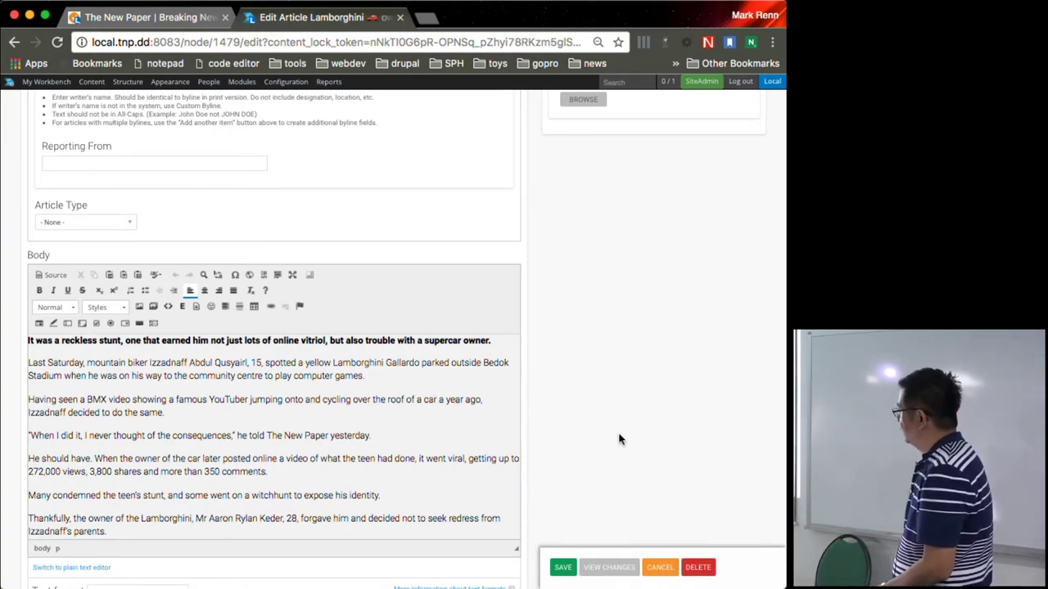
scroll(619, 439, "down", 5)
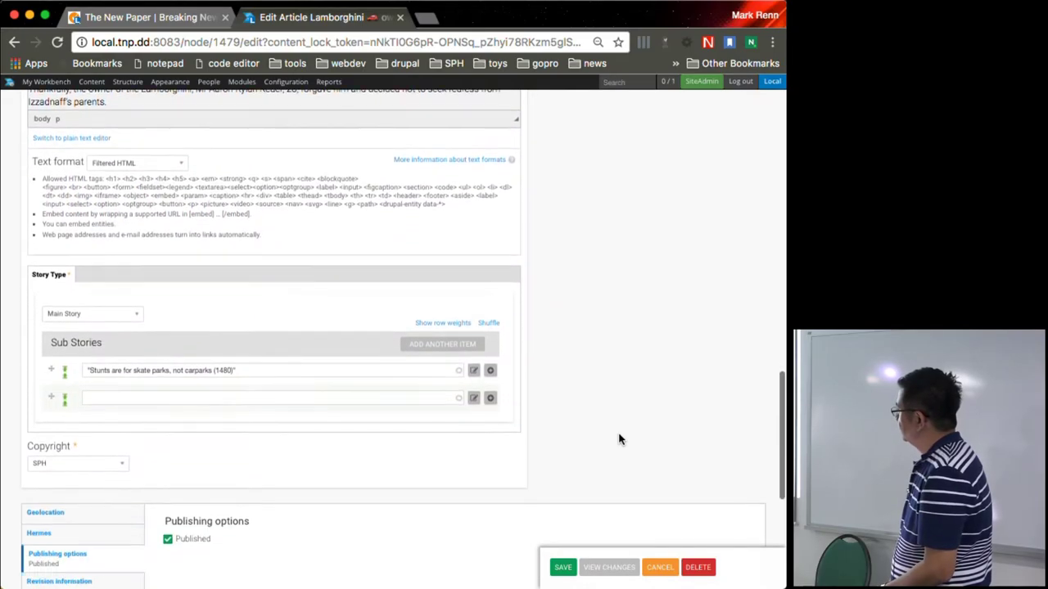
scroll(619, 440, "down", 1)
scroll(619, 439, "up", 10)
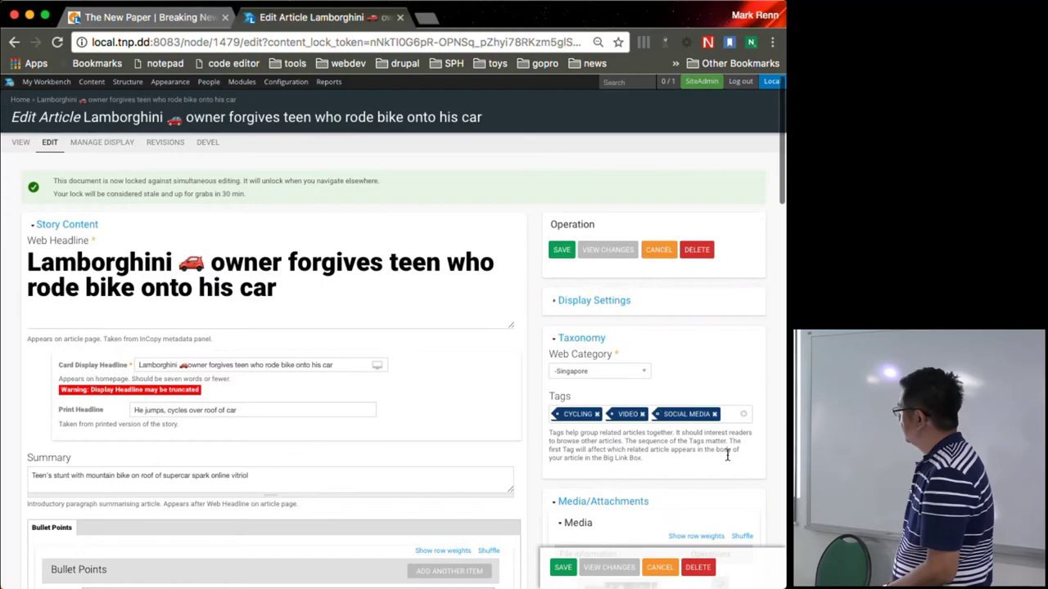
Check the display orientation options for the article's attached media, keeping Landscape
scroll(631, 503, "down", 3)
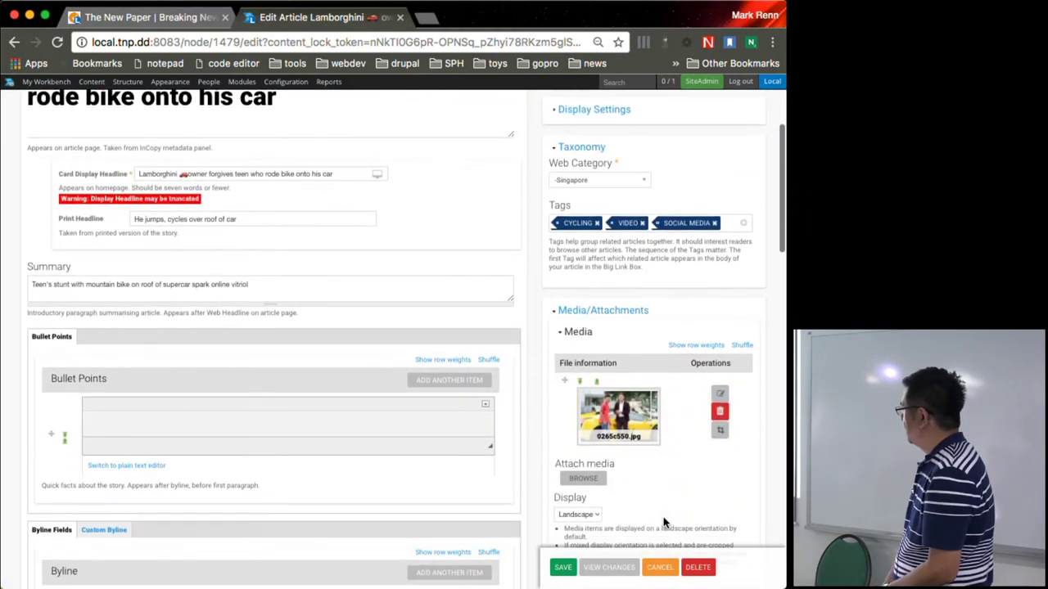
scroll(684, 455, "down", 3)
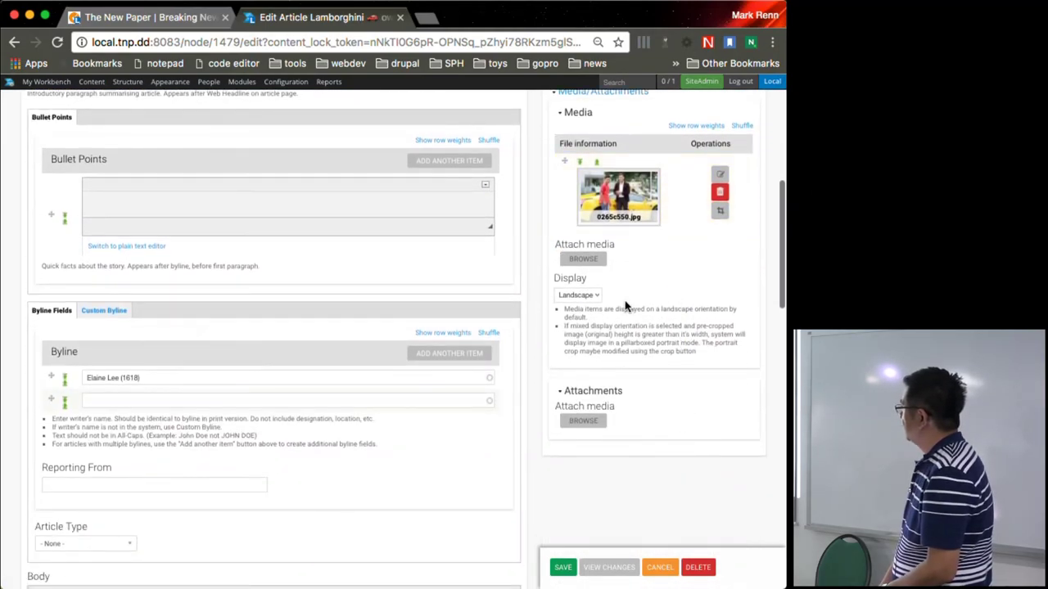
left_click(599, 295)
left_click(663, 324)
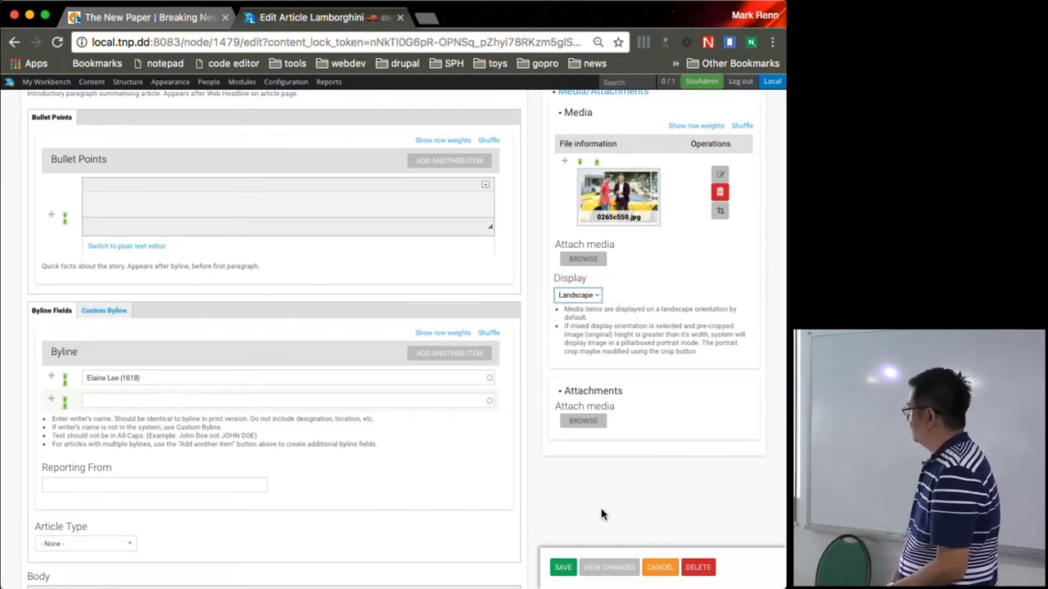
Show the Custom Byline settings and place the cursor in the empty custom byline text field
scroll(602, 514, "down", 1)
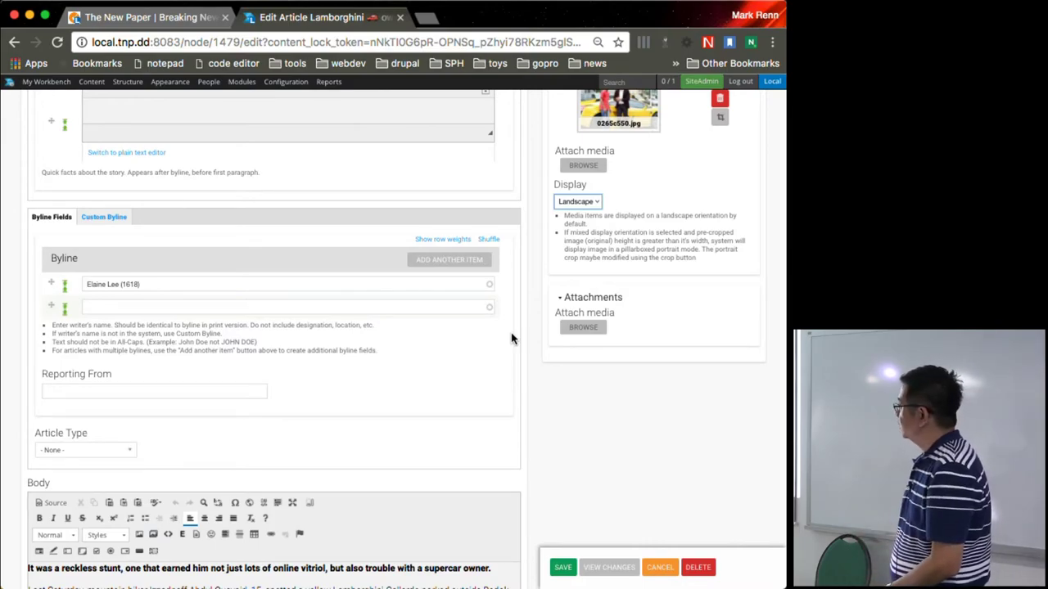
left_click(127, 219)
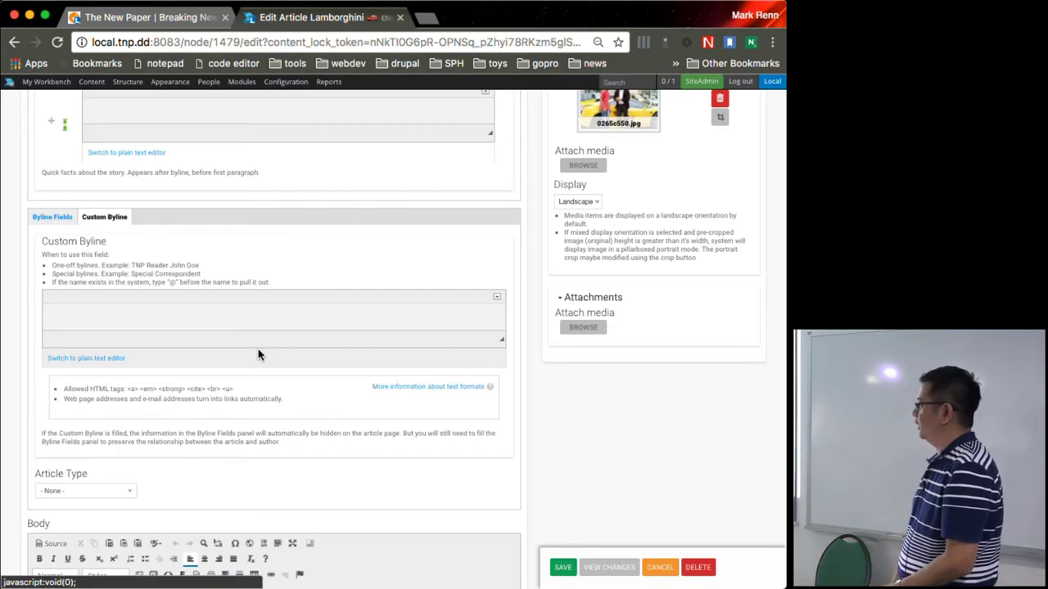
left_click(276, 311)
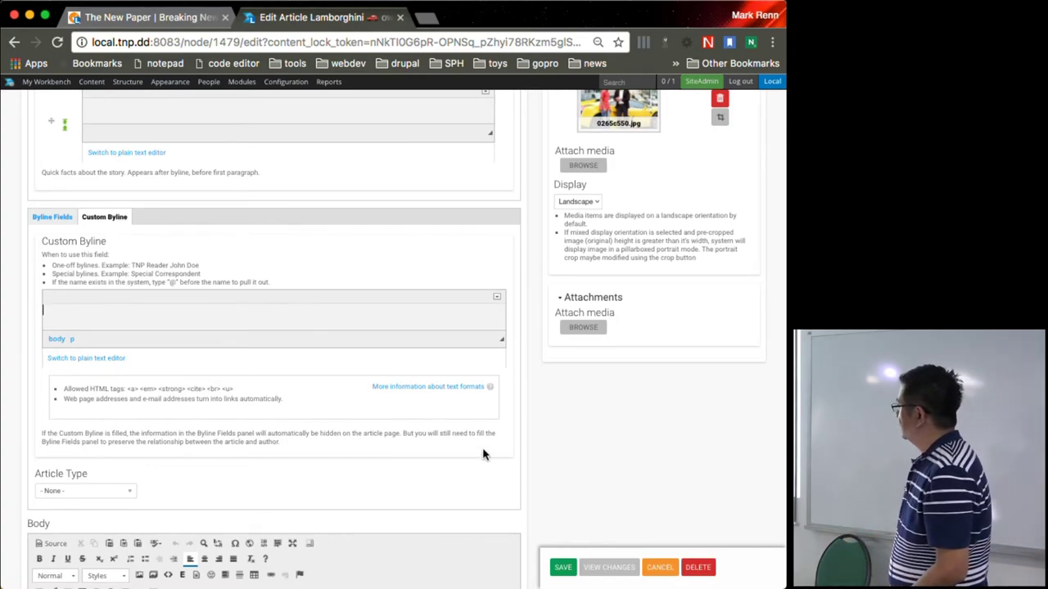
Review the body editor's content and text format guidance, and the publishing options at the end of the article form
scroll(506, 464, "down", 5)
scroll(506, 464, "down", 3)
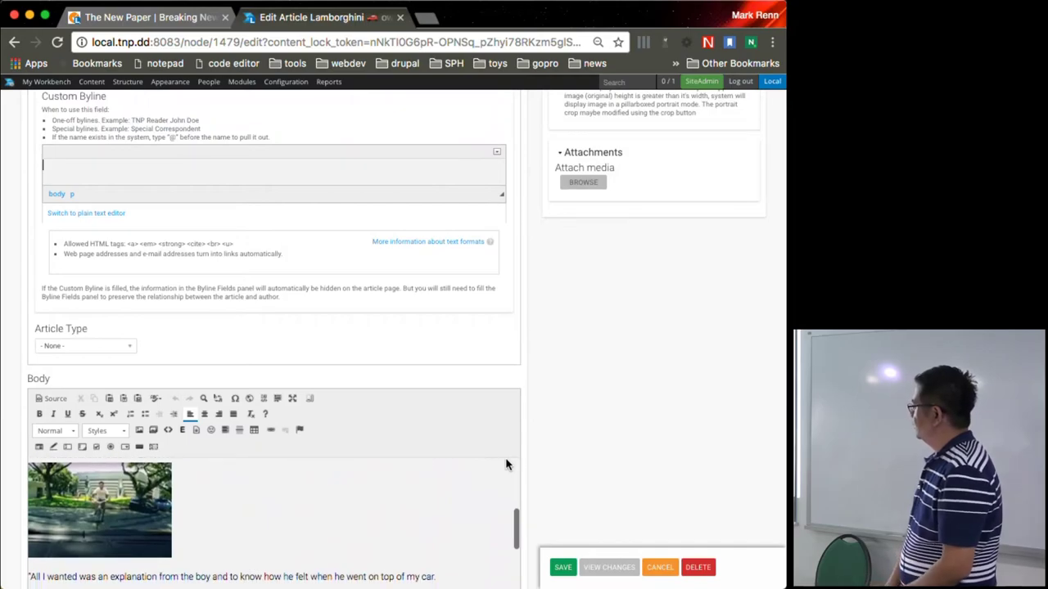
scroll(571, 468, "down", 3)
scroll(572, 468, "down", 1)
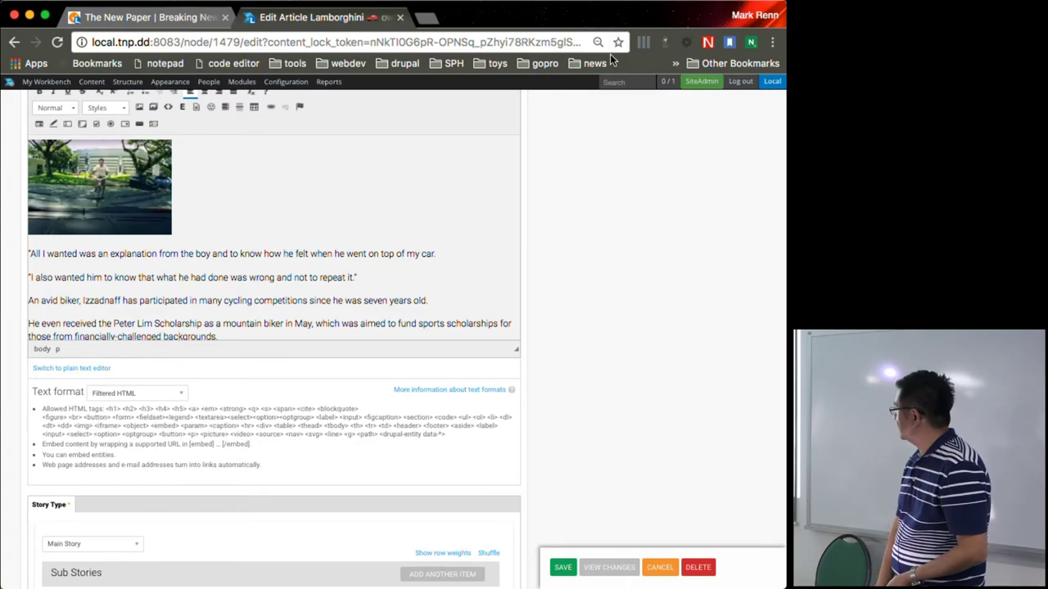
scroll(492, 401, "down", 10)
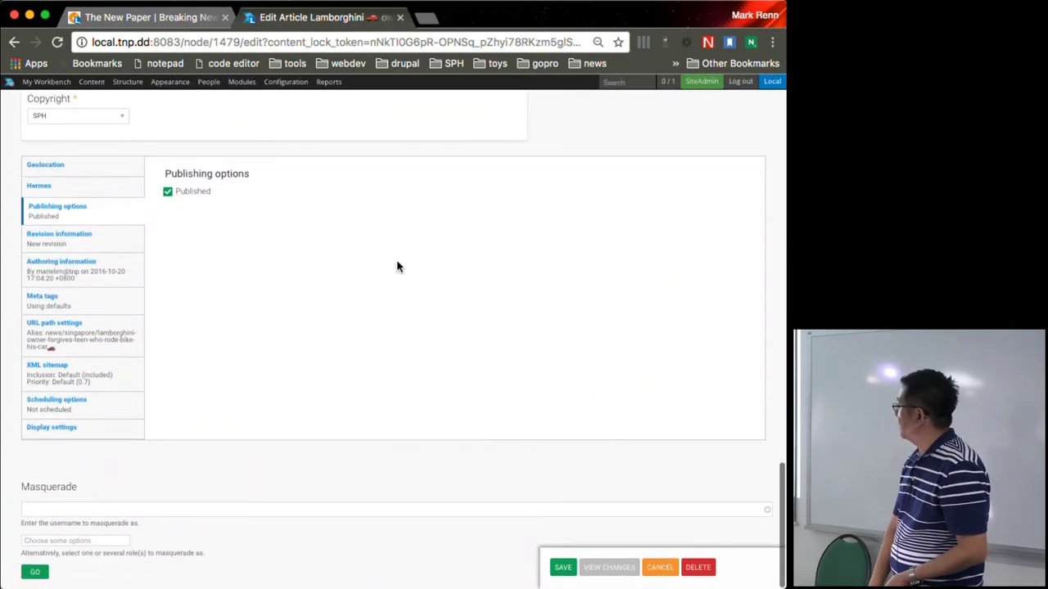